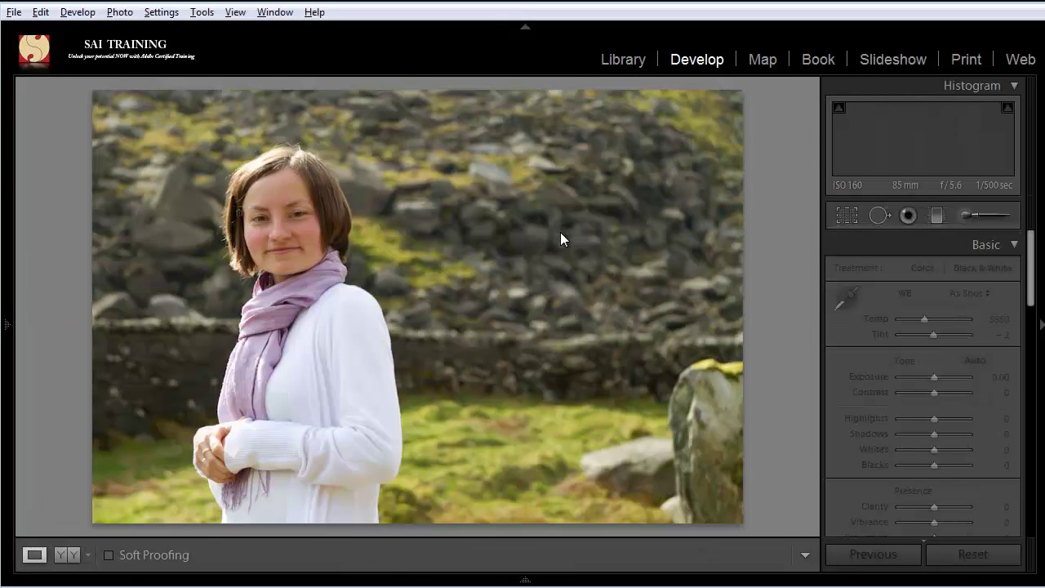
- Zoom in to 1:1, set the Navigator to 3:1, and pan onto the woman's left eye
click(273, 208)
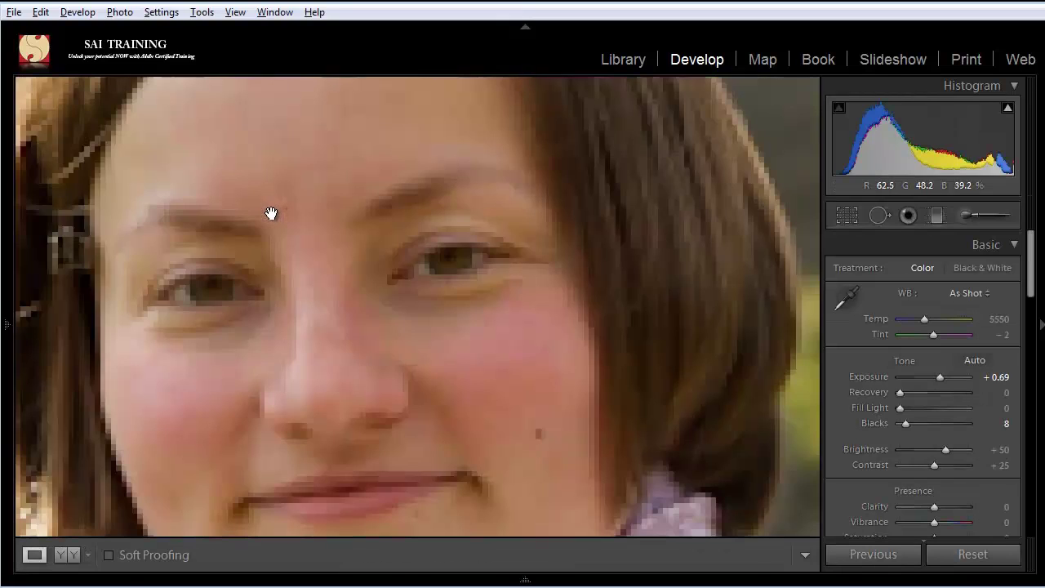
drag(257, 205, 398, 293)
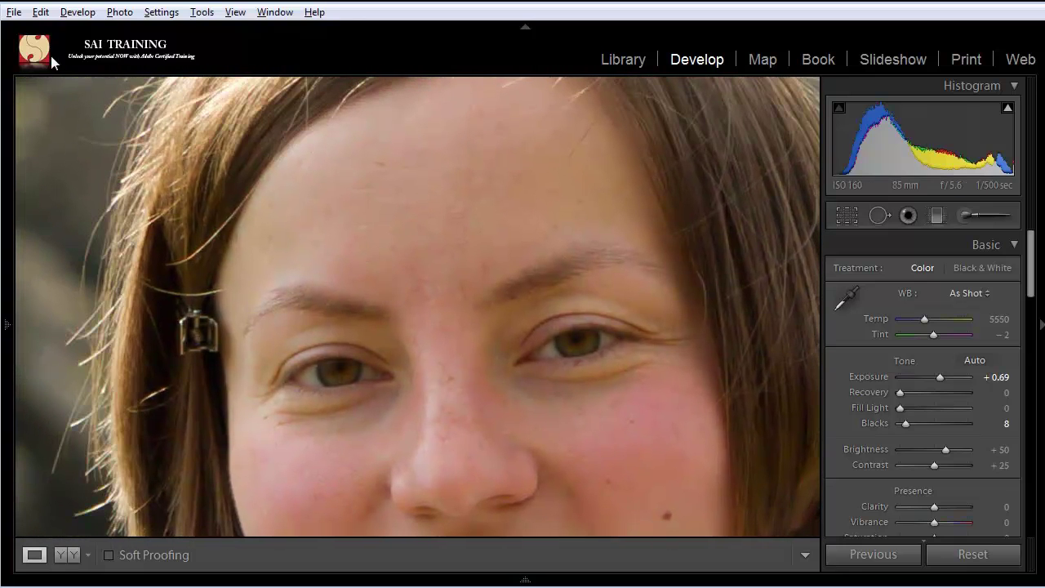
mouse_move(7, 112)
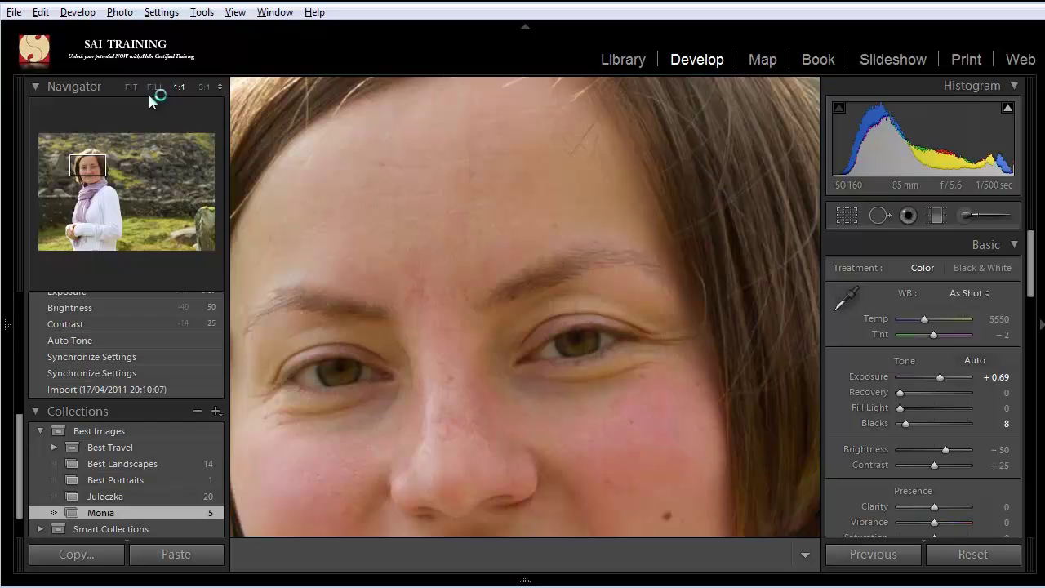
click(221, 90)
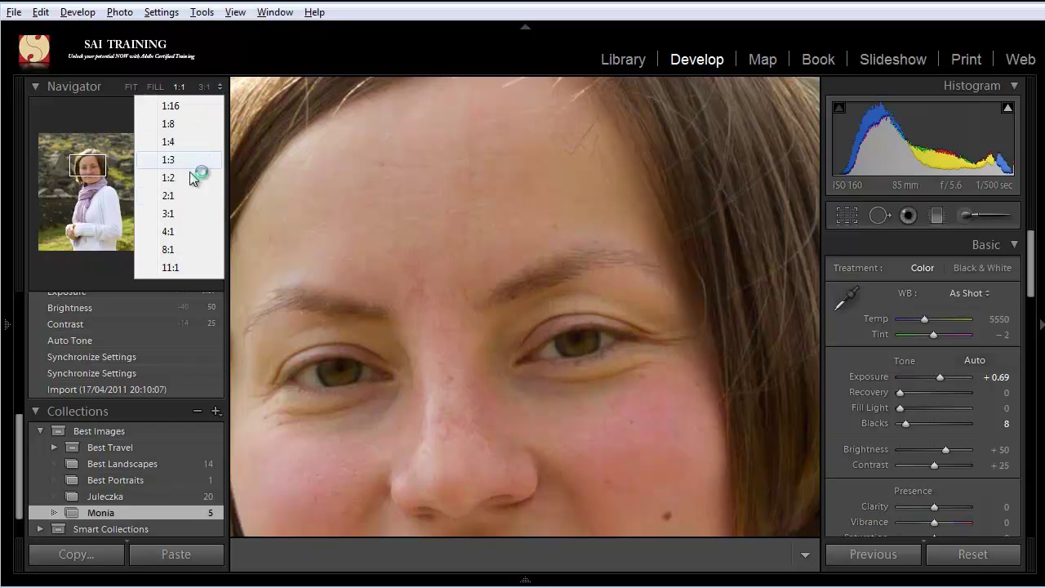
click(205, 88)
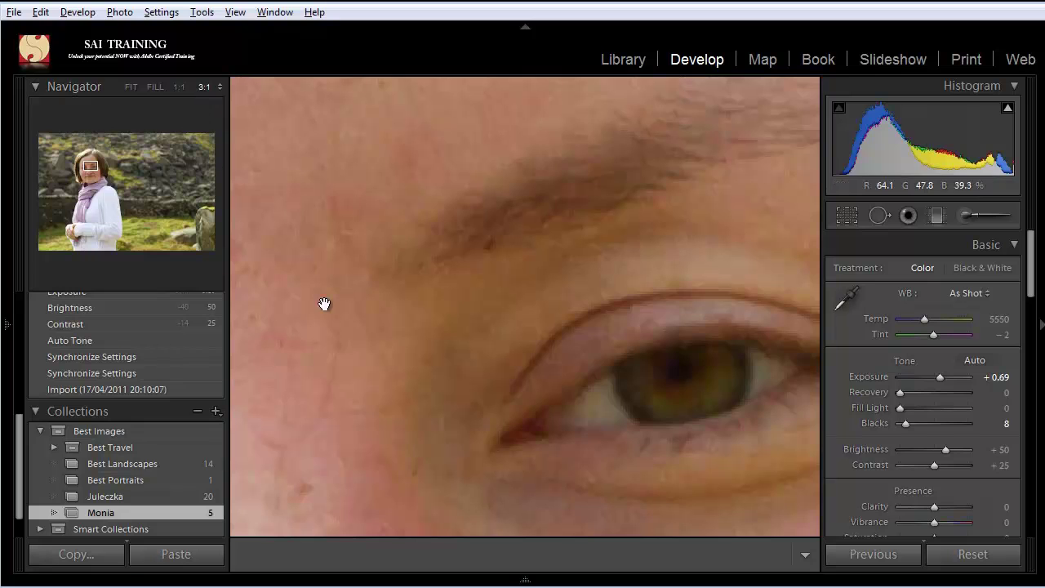
drag(432, 397, 550, 381)
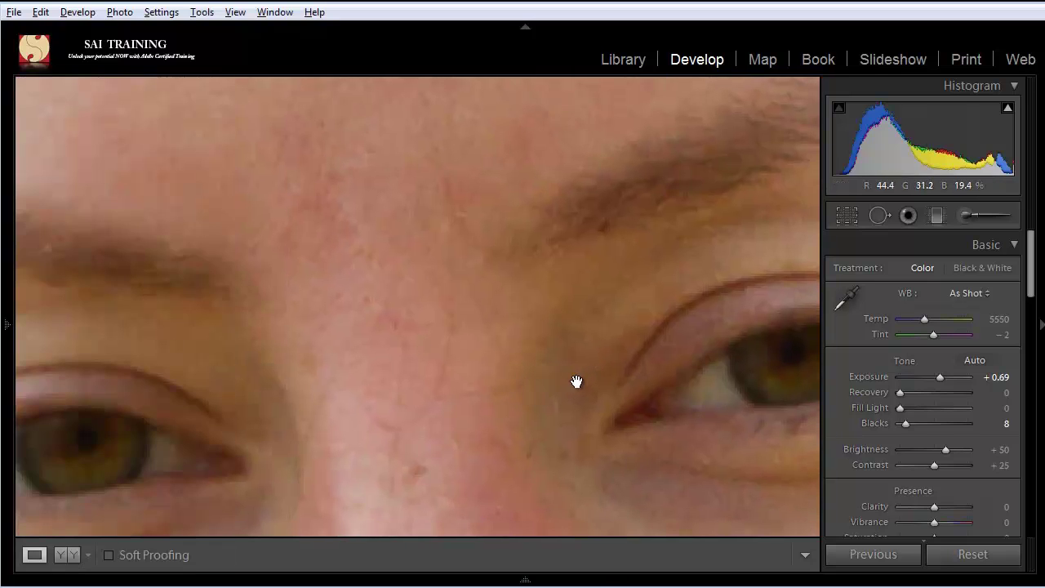
drag(365, 397, 574, 289)
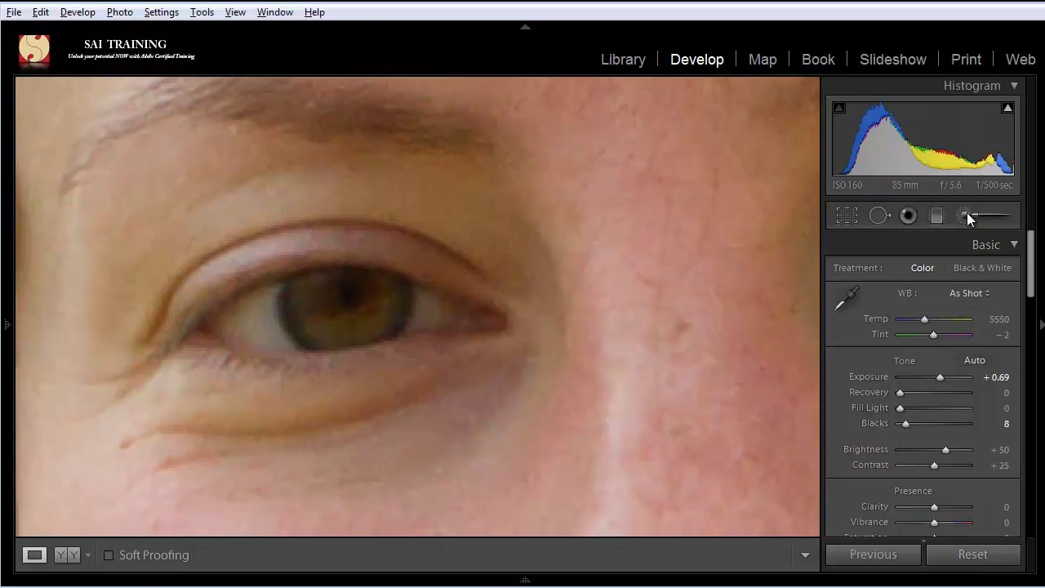
- Give the Adjustment Brush Exposure 0.23, Saturation 13, Clarity 20, size 8.0, feather 0, Auto Mask on
click(967, 214)
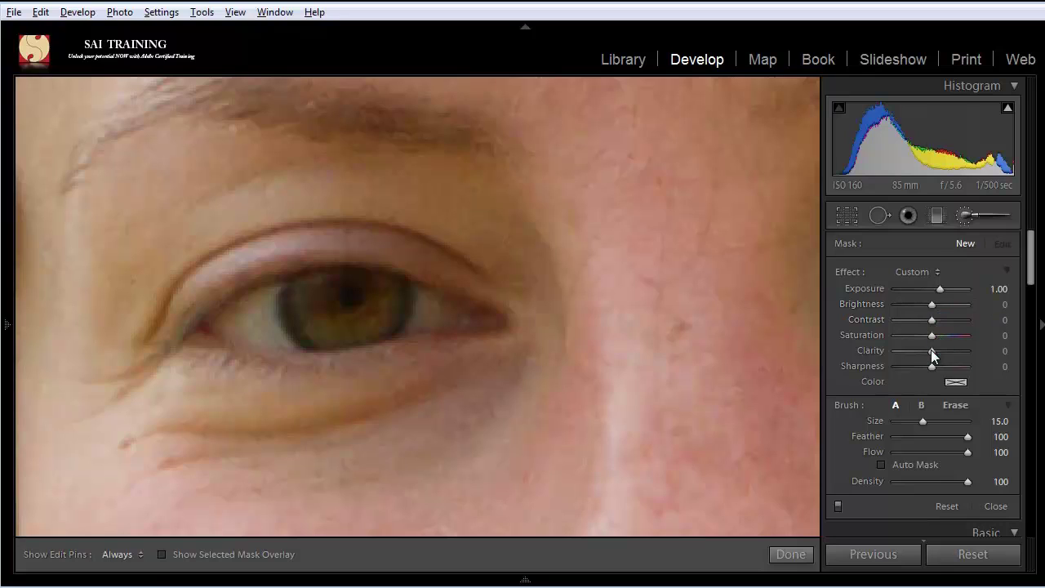
drag(931, 351, 937, 336)
drag(939, 288, 932, 289)
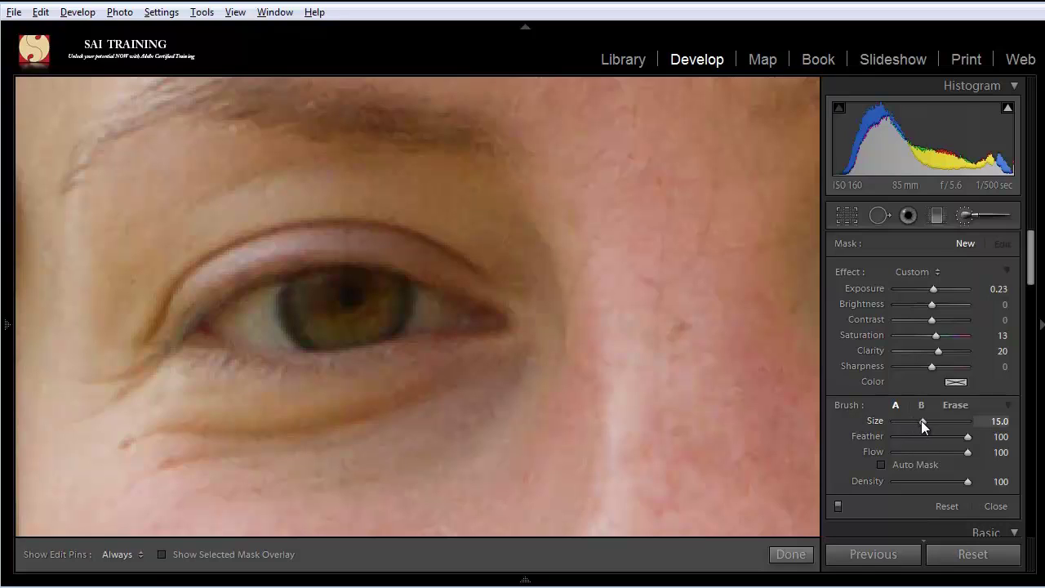
mouse_move(921, 420)
mouse_down()
mouse_move(934, 438)
mouse_move(893, 439)
mouse_up()
drag(918, 420, 915, 420)
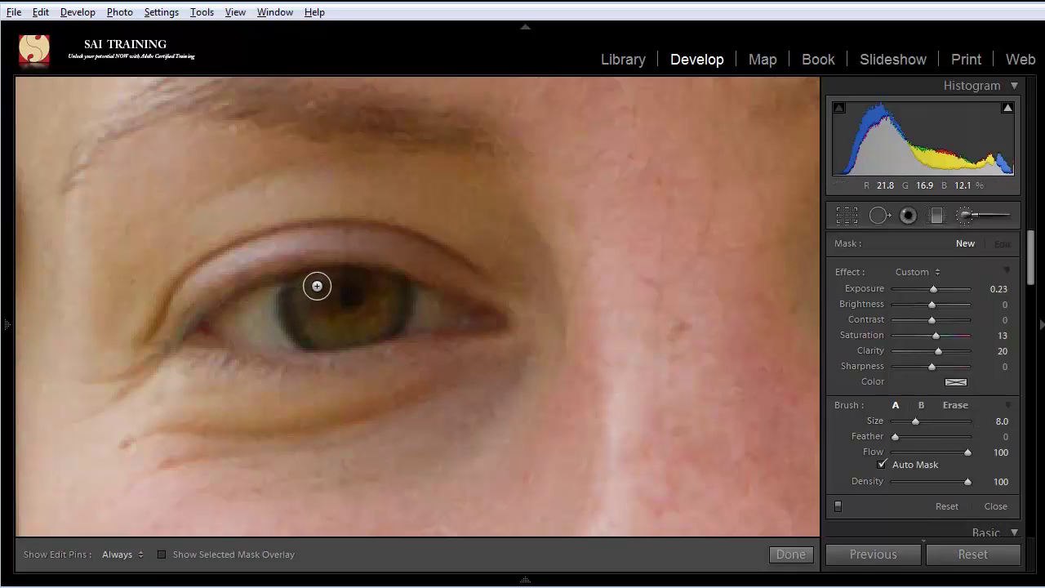
- Hide the edit pins and paint the brush adjustment across the left eye's iris
key(h)
mouse_move(312, 318)
mouse_down()
mouse_move(366, 327)
mouse_move(388, 301)
mouse_move(374, 284)
mouse_move(369, 307)
mouse_move(360, 286)
mouse_move(344, 286)
mouse_move(328, 315)
mouse_move(320, 292)
mouse_move(332, 282)
mouse_move(401, 297)
mouse_move(389, 323)
mouse_move(318, 335)
mouse_move(298, 319)
mouse_move(297, 292)
mouse_move(322, 284)
mouse_move(300, 301)
mouse_move(328, 307)
mouse_move(317, 319)
mouse_move(348, 318)
mouse_move(343, 332)
mouse_move(386, 319)
mouse_move(389, 301)
mouse_move(371, 299)
mouse_move(386, 305)
mouse_move(379, 286)
mouse_move(320, 287)
mouse_move(300, 298)
mouse_move(310, 326)
mouse_move(319, 292)
mouse_move(362, 311)
mouse_up()
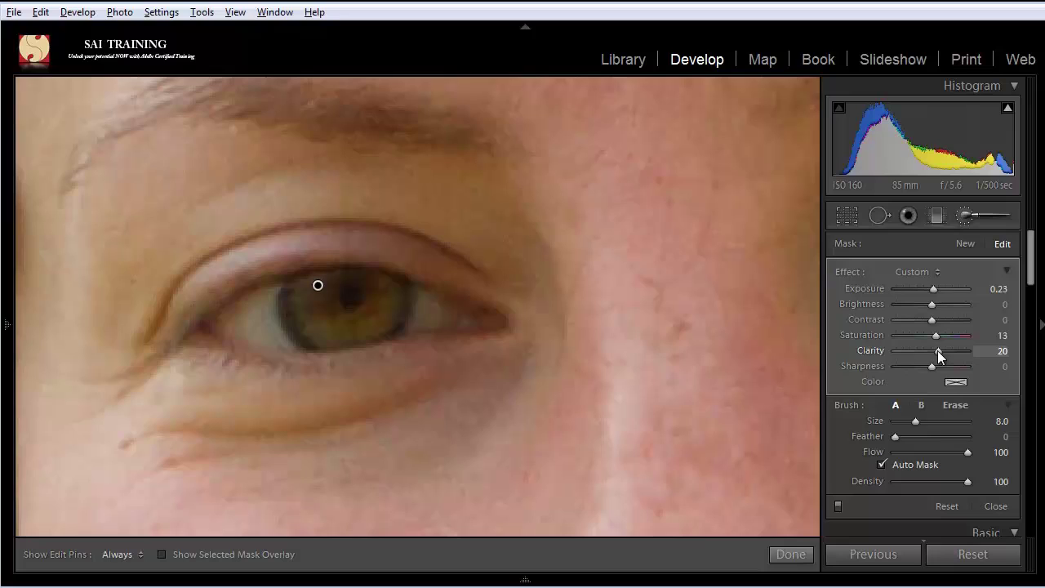
- Set the iris mask to Clarity 33, Saturation 100, Exposure 0.51, Contrast 6, comparing before/after at 2:1
drag(937, 350, 955, 337)
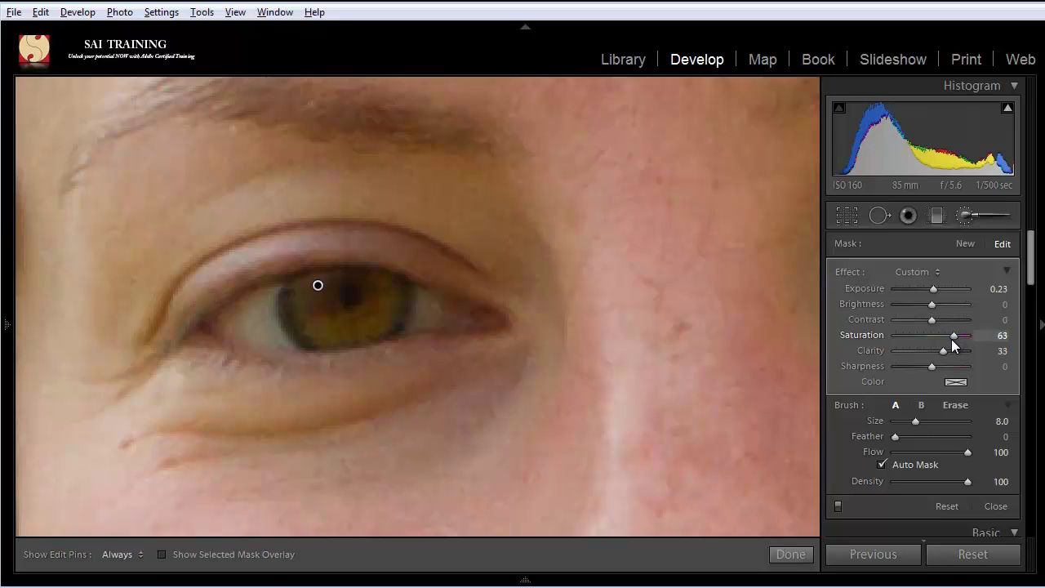
mouse_move(12, 249)
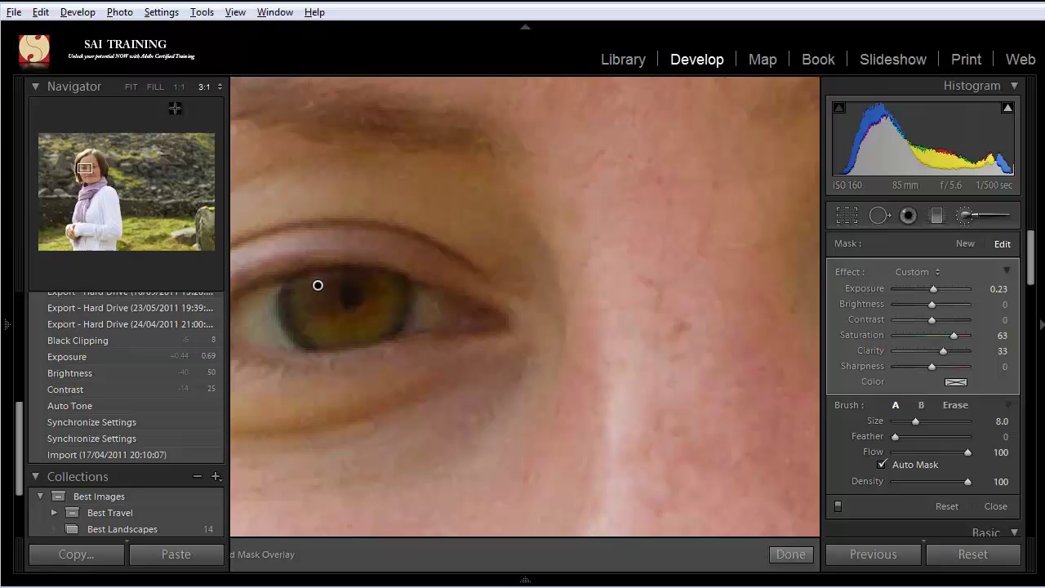
click(219, 88)
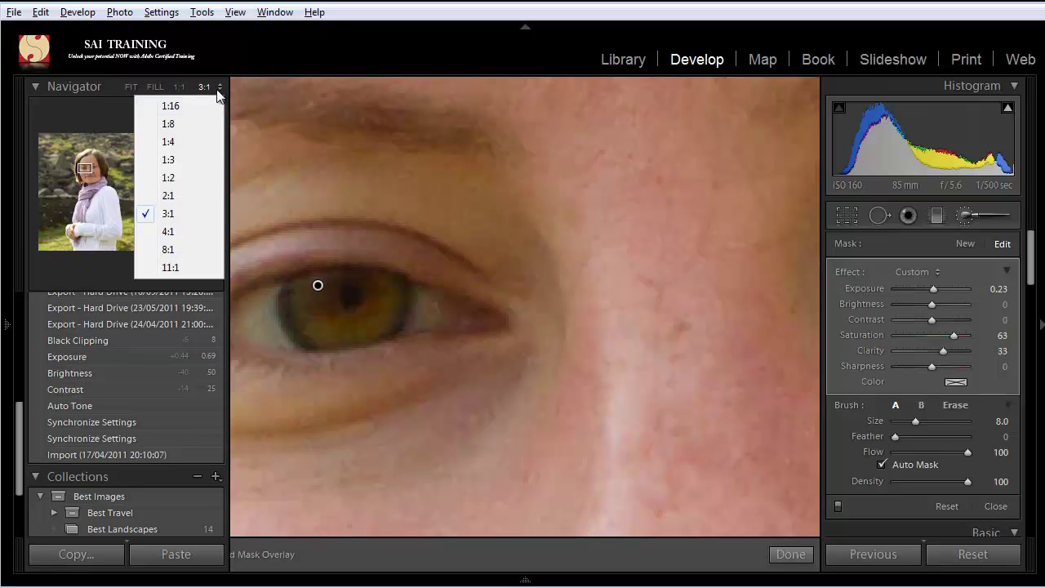
click(169, 196)
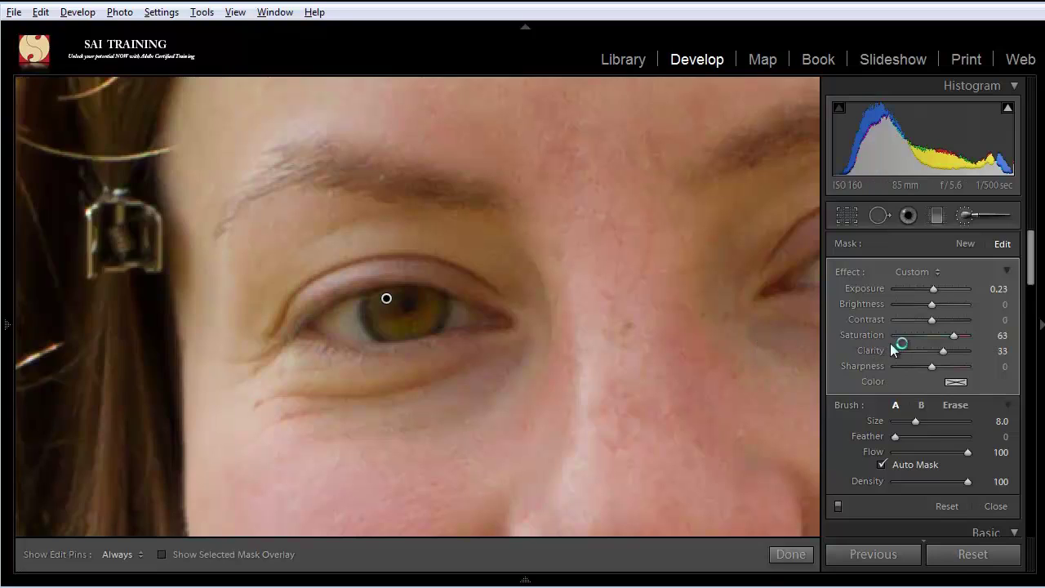
click(838, 507)
click(839, 507)
drag(931, 319, 936, 288)
drag(938, 320, 965, 335)
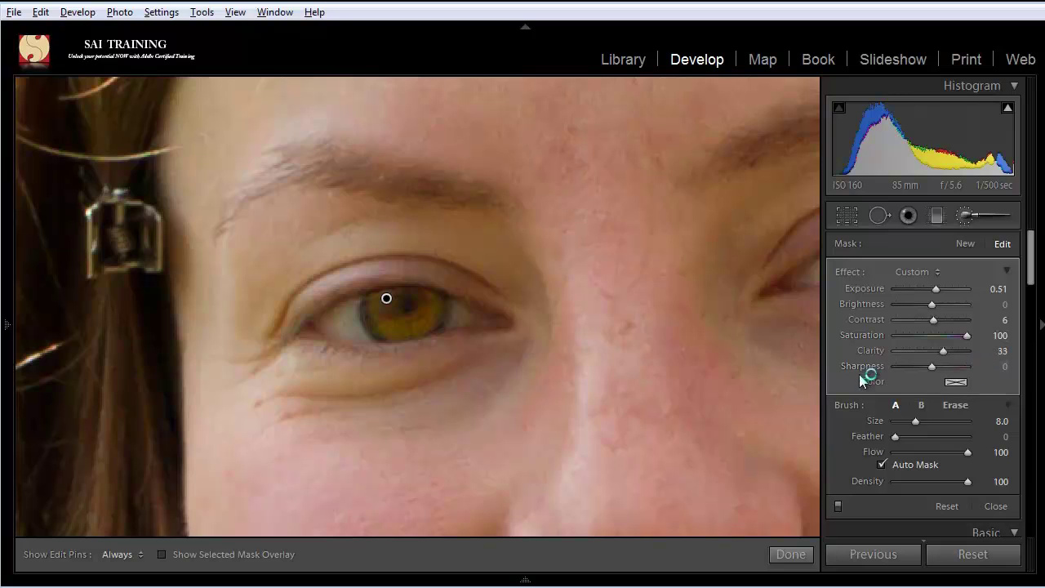
- Zoom the Navigator to 3:1 and centre the view on the other eye
click(12, 249)
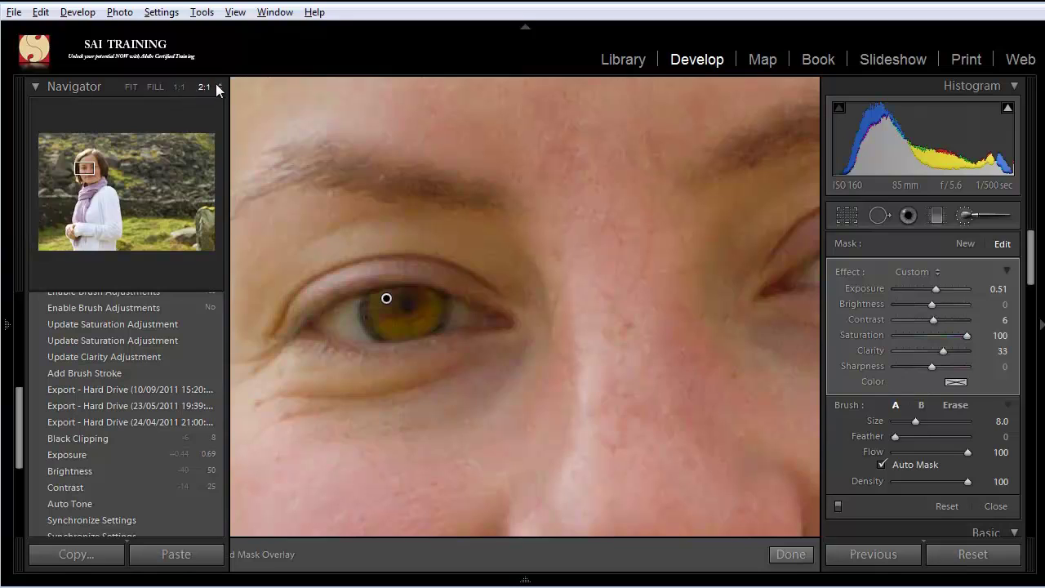
click(218, 87)
click(178, 216)
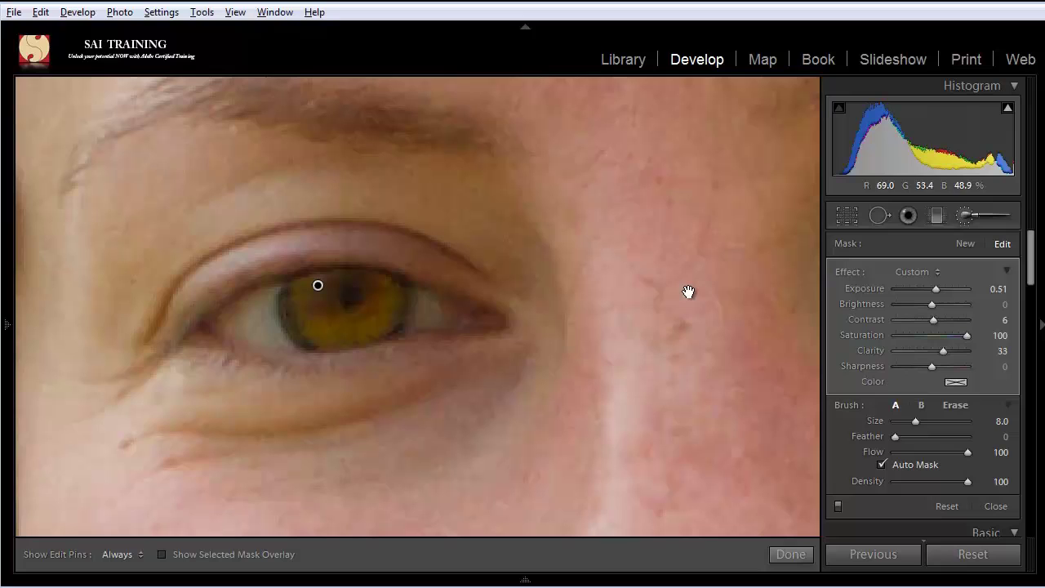
drag(740, 294, 311, 338)
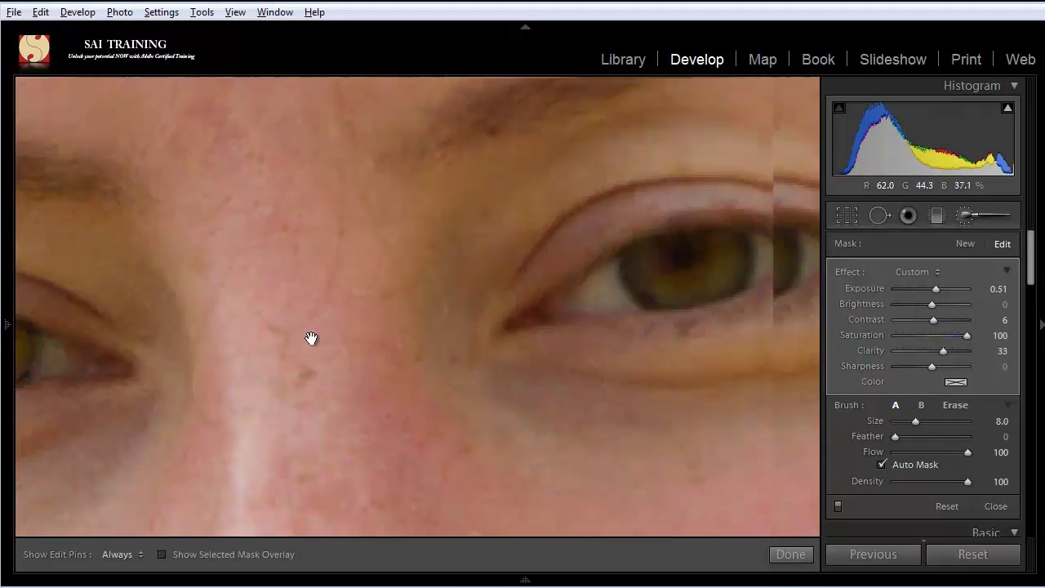
mouse_move(570, 308)
mouse_down()
mouse_move(498, 350)
mouse_move(422, 345)
mouse_move(418, 331)
mouse_up()
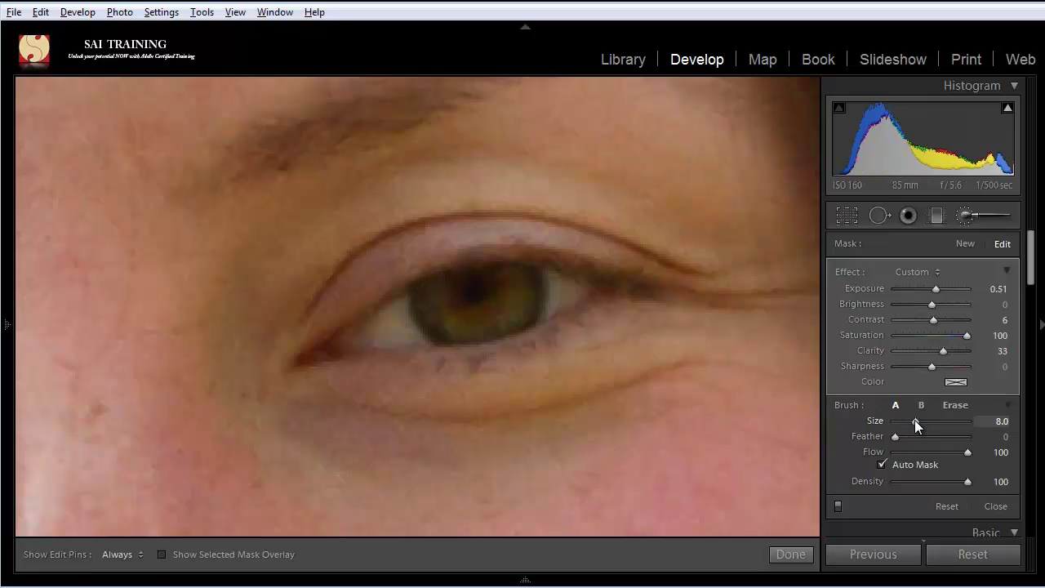
- With brush size 7.3 and edit pins hidden, paint the adjustment over the other iris
drag(915, 420, 913, 420)
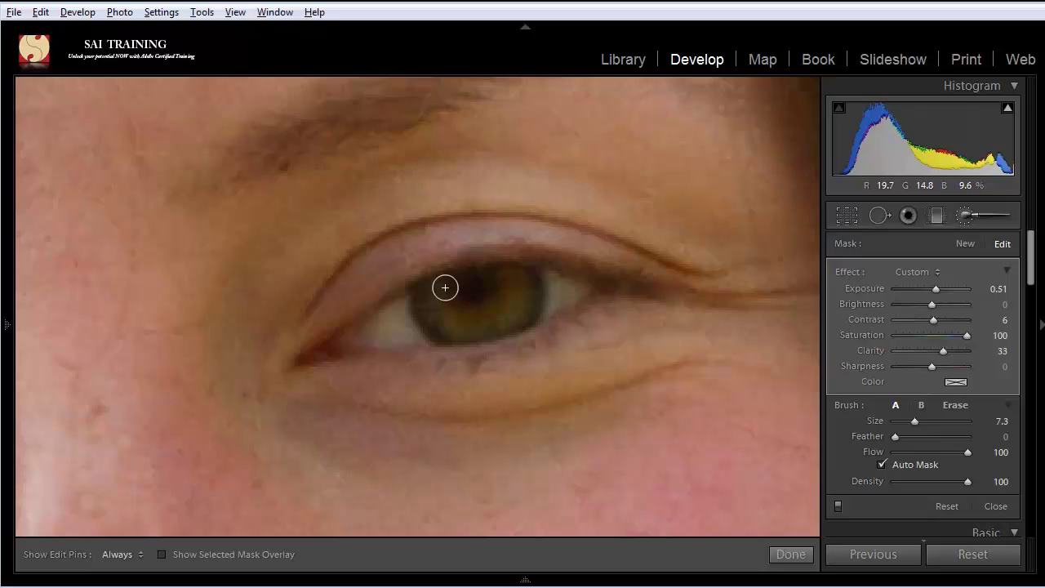
key(h)
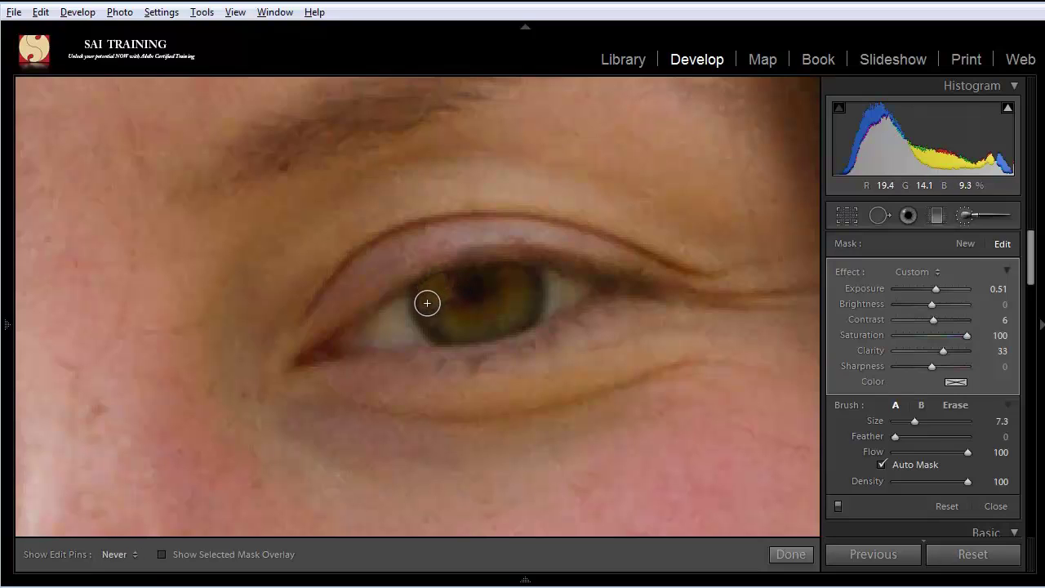
mouse_move(427, 303)
mouse_down()
mouse_move(515, 317)
mouse_move(516, 293)
mouse_move(499, 314)
mouse_move(508, 291)
mouse_move(449, 305)
mouse_move(460, 318)
mouse_move(488, 304)
mouse_move(464, 280)
mouse_up()
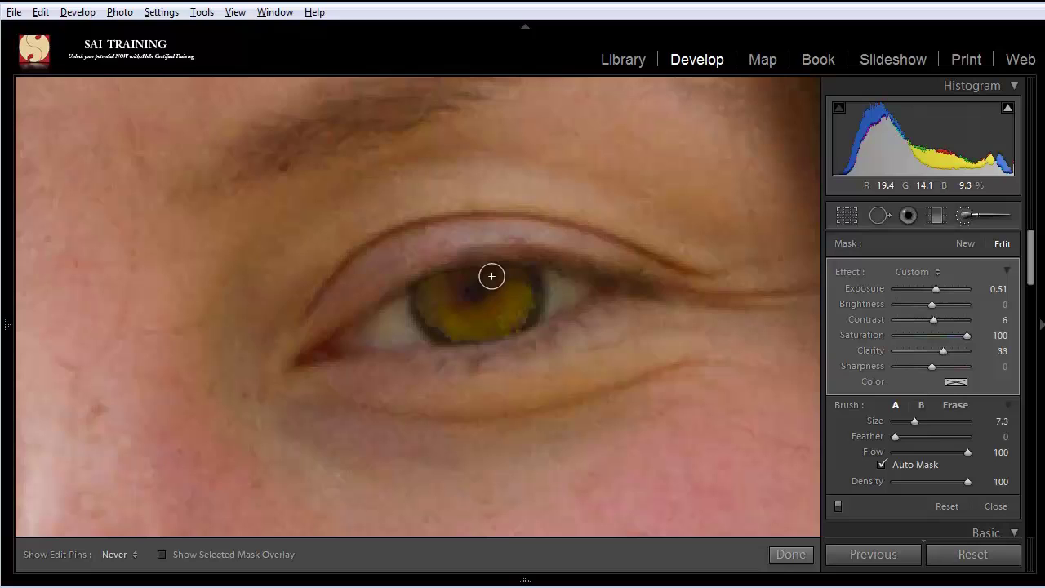
mouse_move(492, 276)
mouse_down()
mouse_move(531, 278)
mouse_move(529, 310)
mouse_move(445, 333)
mouse_move(420, 308)
mouse_move(417, 294)
mouse_move(429, 290)
mouse_up()
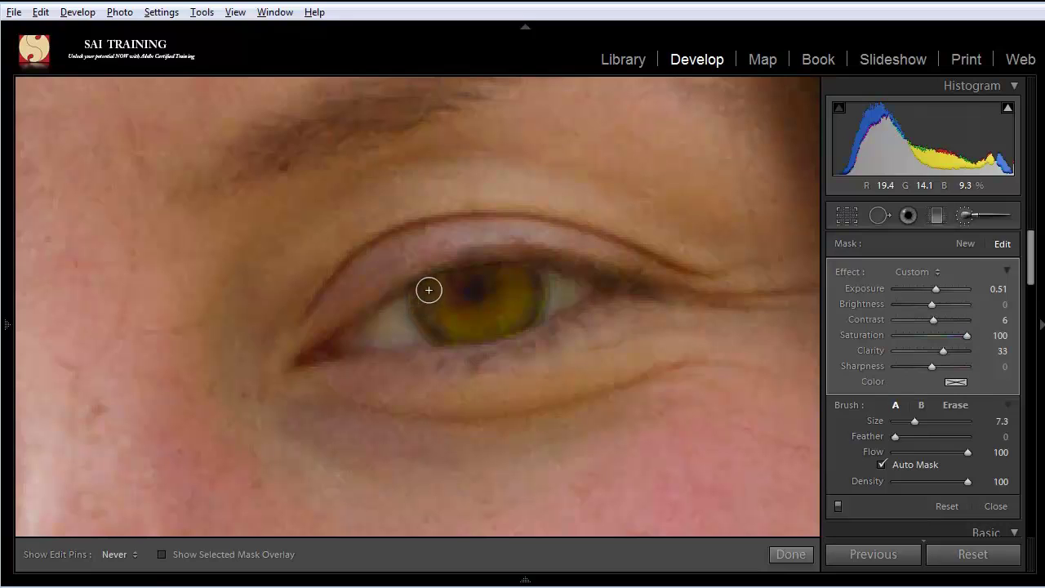
- Show edit pins, zoom out to the full face, and set the eye mask Saturation to 59
key(h)
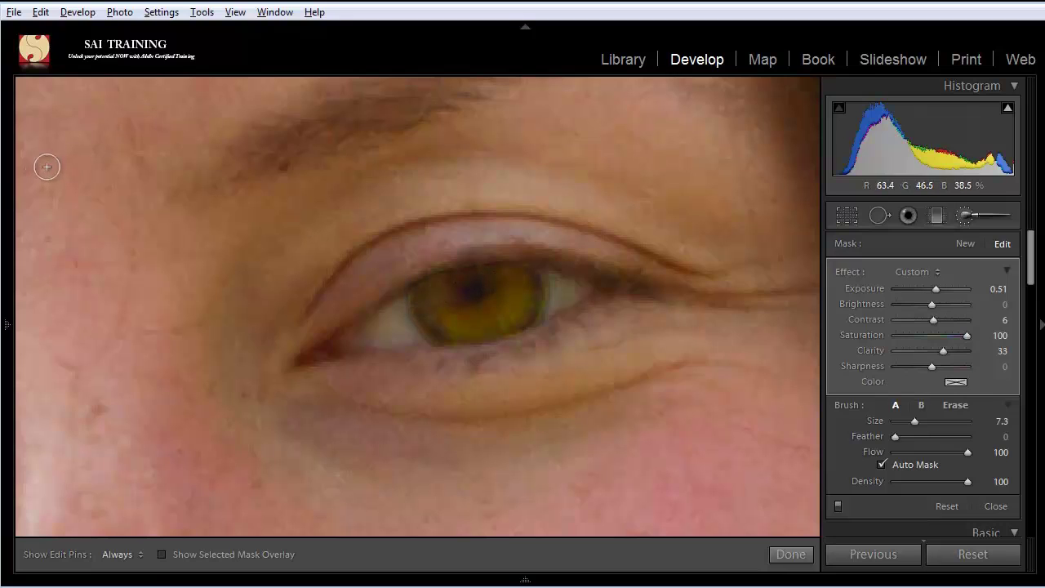
mouse_move(9, 191)
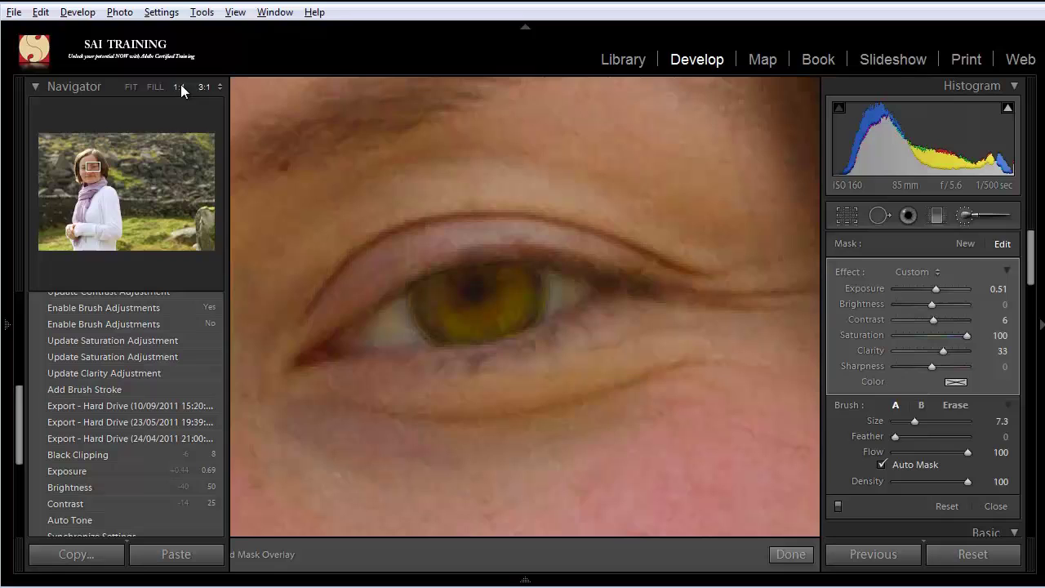
key(z)
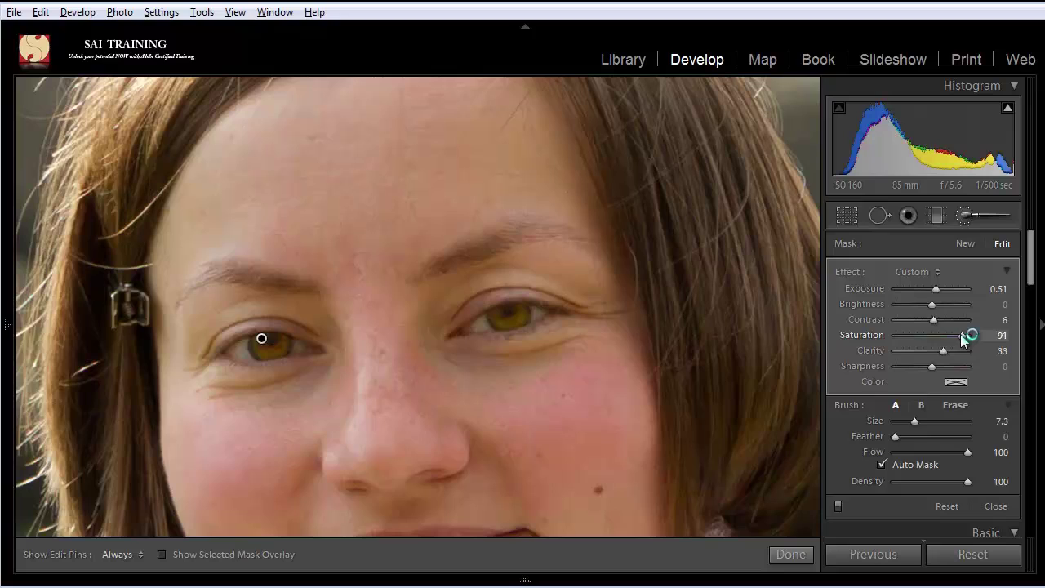
drag(962, 335, 946, 337)
drag(973, 336, 945, 338)
drag(945, 335, 972, 336)
drag(966, 335, 952, 335)
- Pick a blue-green colour tint for the eye mask from the Color swatch
drag(957, 383, 730, 366)
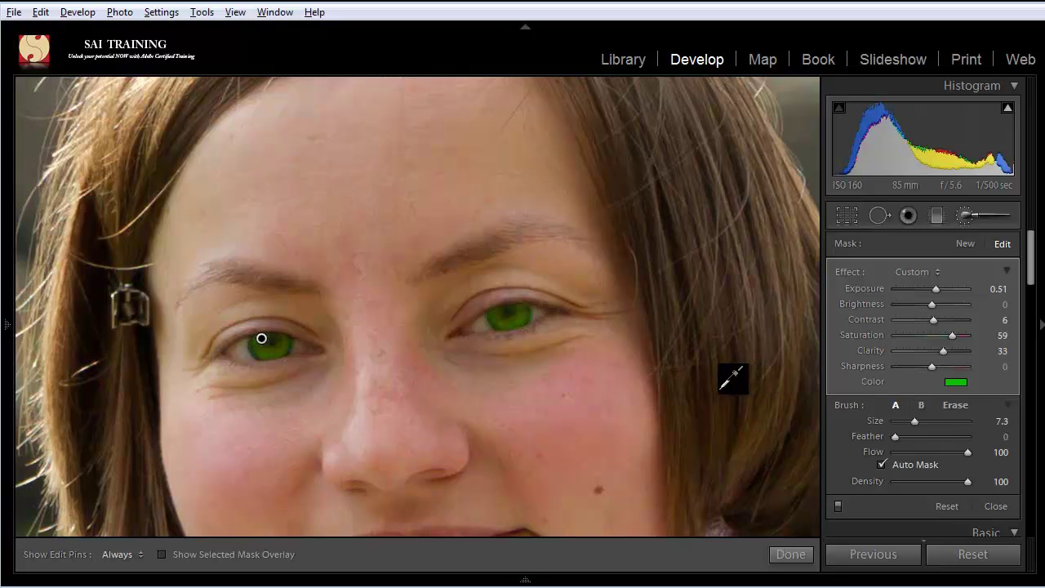
key(Escape)
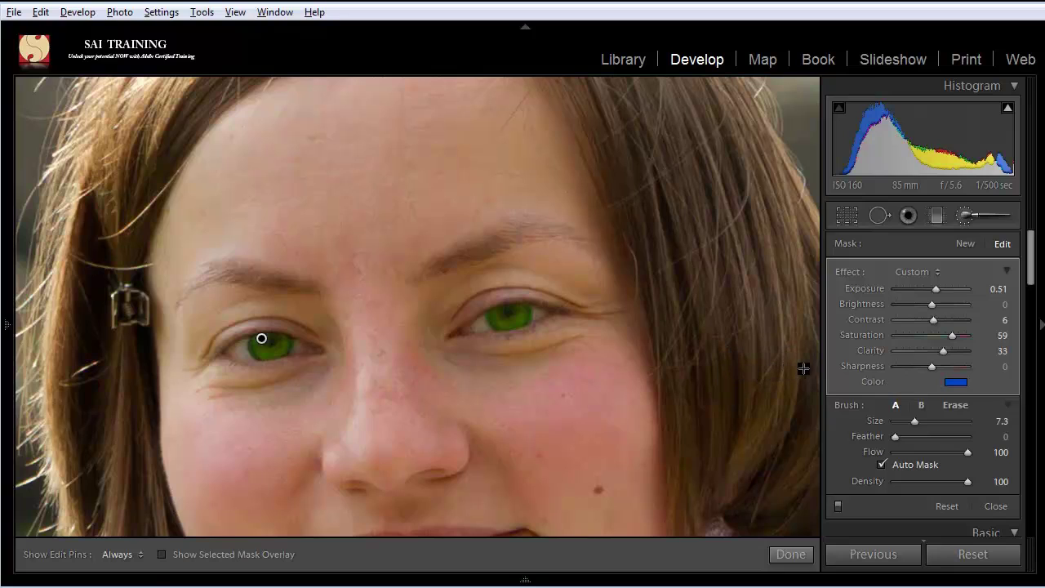
mouse_move(804, 369)
mouse_down()
mouse_move(824, 408)
mouse_move(818, 380)
mouse_move(799, 391)
mouse_move(814, 415)
mouse_move(784, 380)
mouse_move(794, 400)
mouse_move(825, 396)
mouse_up()
- Reset the eye mask's Color swatch to no tint and close the adjustment brush
double_click(850, 381)
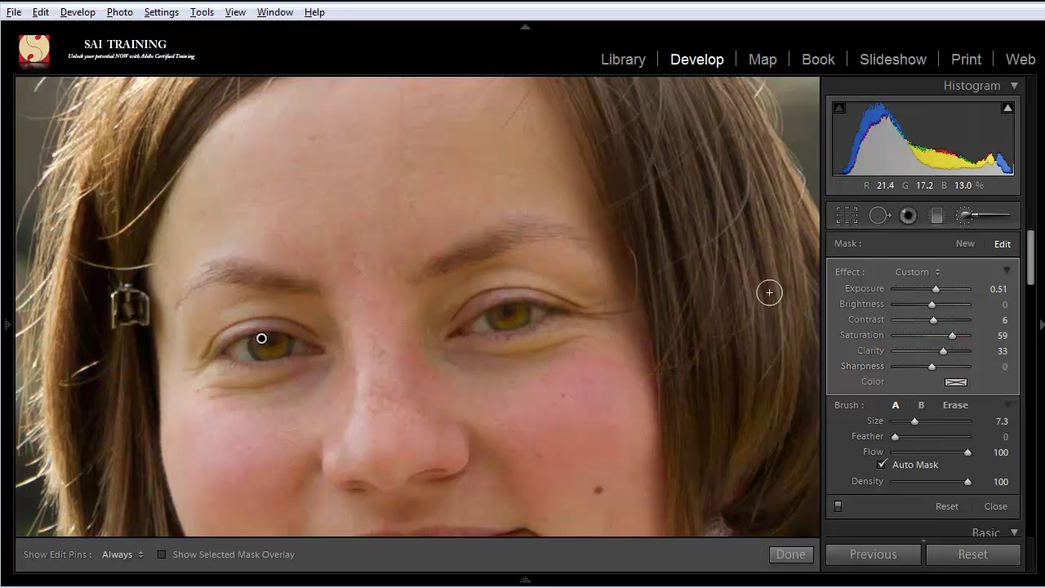
click(996, 505)
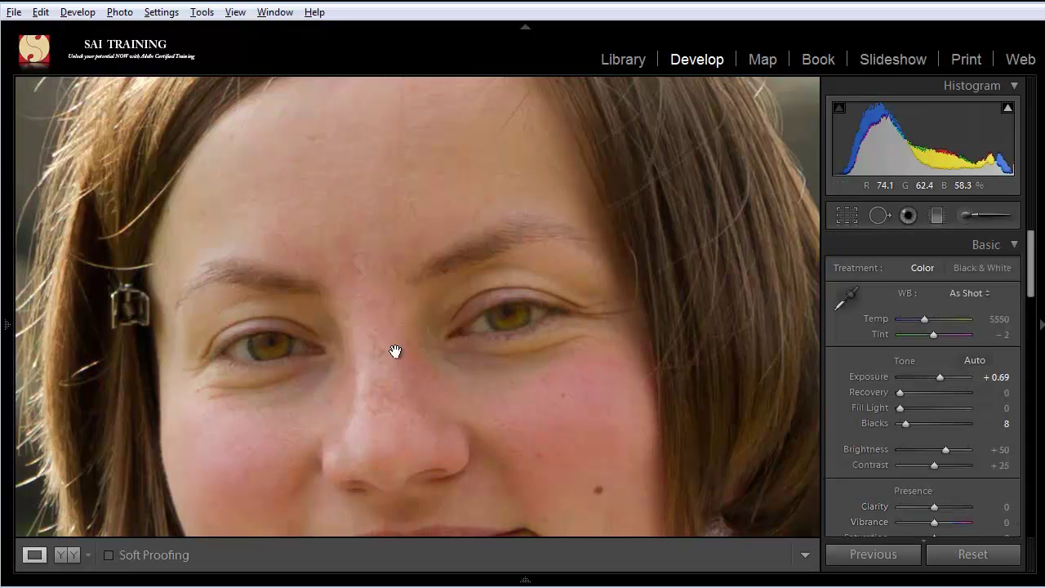
- Reopen the Adjustment Brush and set Show Edit Pins to Auto
click(965, 214)
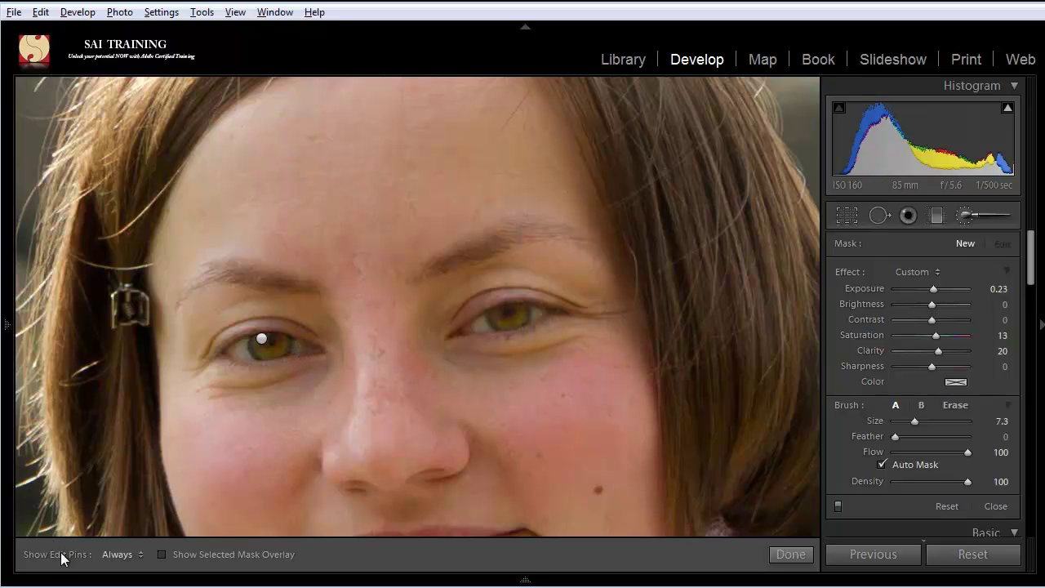
click(138, 555)
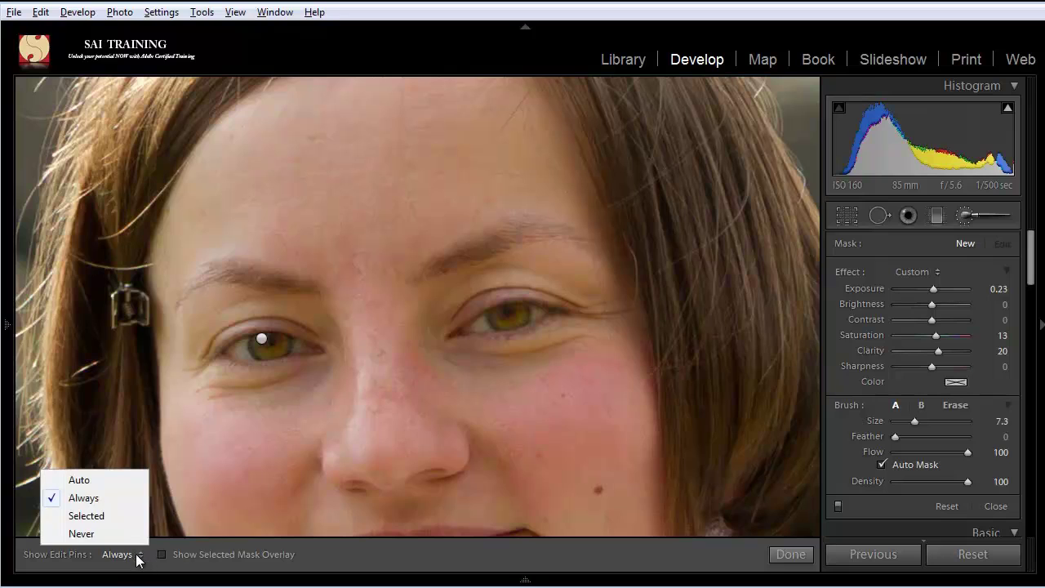
click(80, 480)
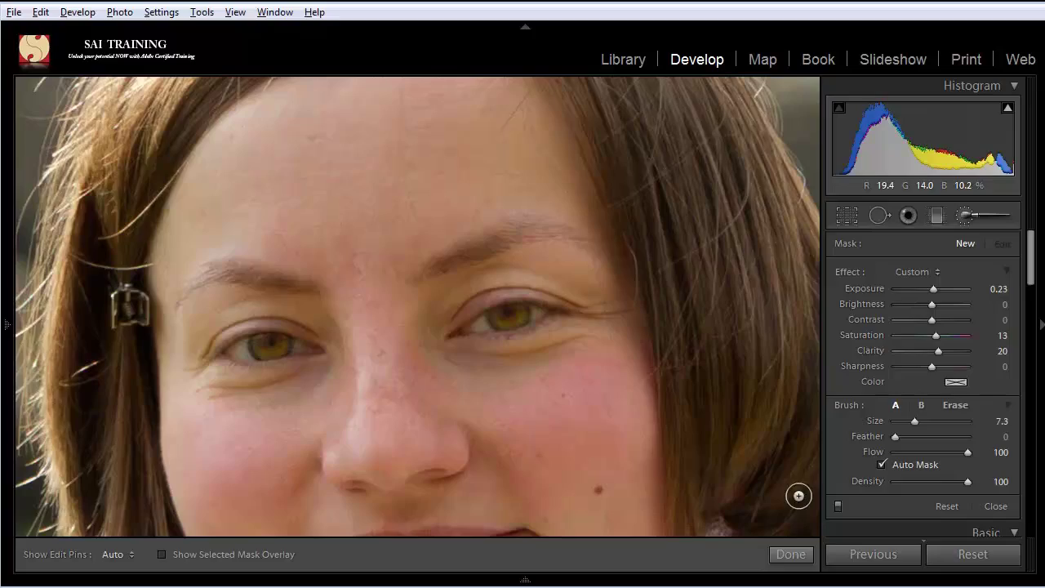